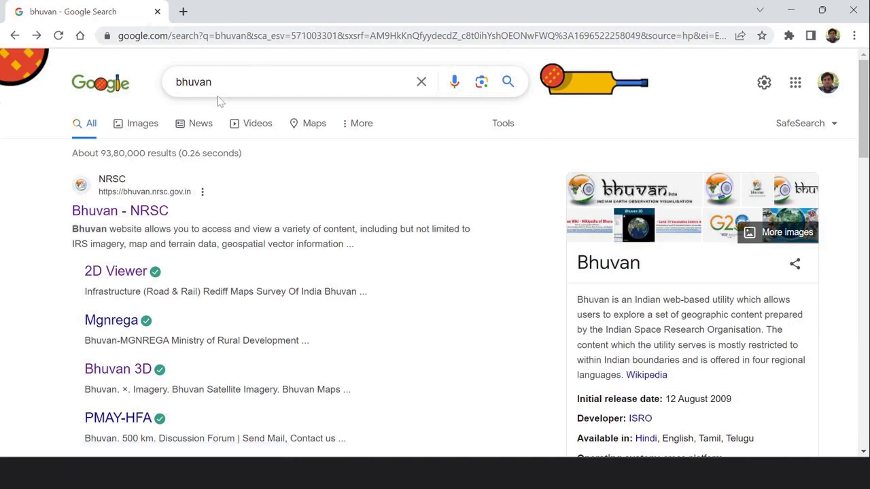
Open the Bhuvan - NRSC home page and enter Thematic Services under Maps & OGC Services.
{"action": "left_click", "coordinate": [157, 215]}
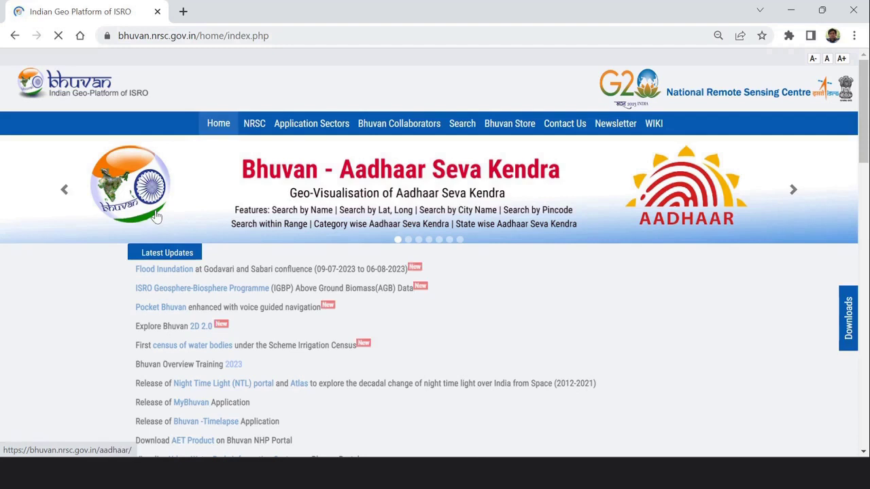
{"action": "scroll", "coordinate": [310, 207], "scroll_direction": "down", "scroll_amount": 3}
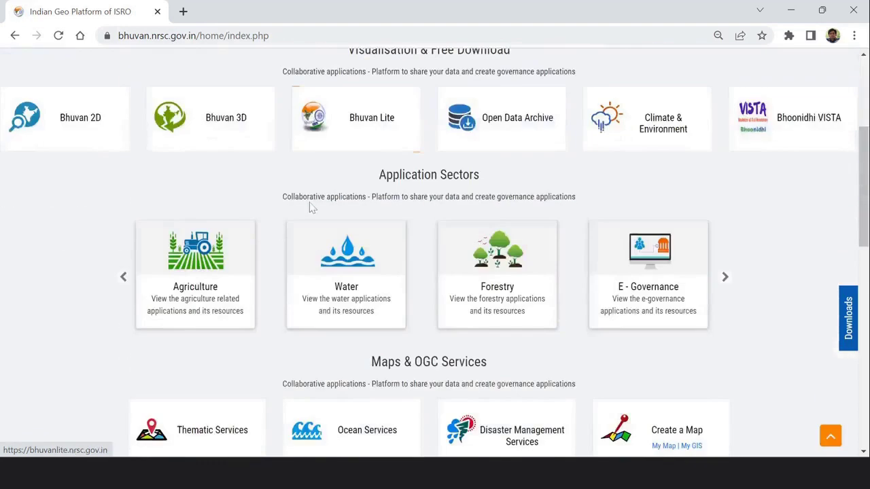
{"action": "scroll", "coordinate": [309, 209], "scroll_direction": "down", "scroll_amount": 3}
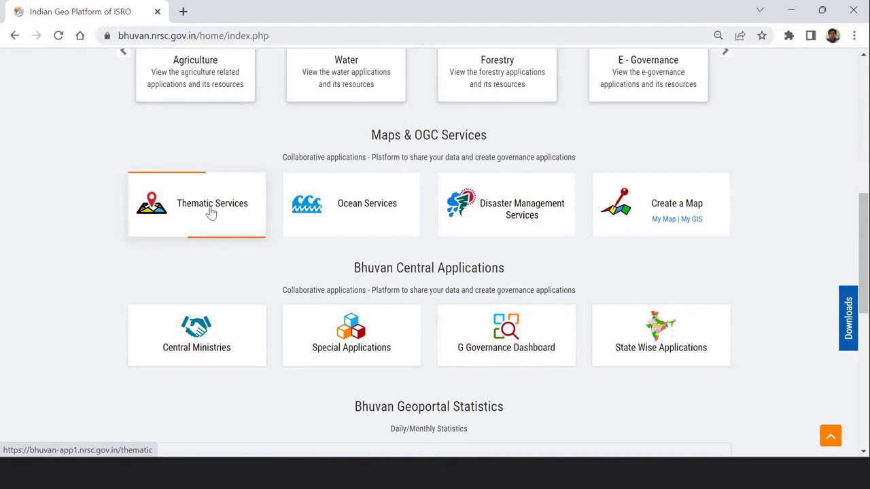
{"action": "left_click", "coordinate": [210, 213]}
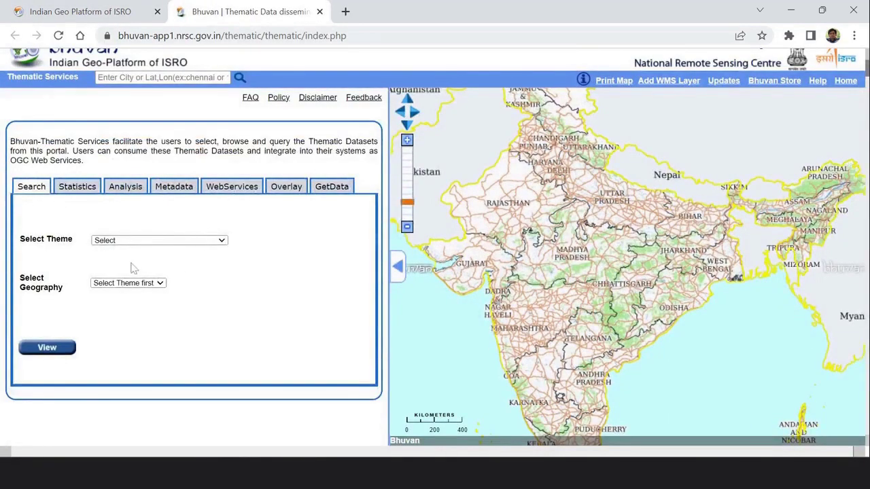
View the Land Use Land Cover(50K):2015-16 theme for state GOA on the Bhuvan map.
{"action": "left_click", "coordinate": [221, 242]}
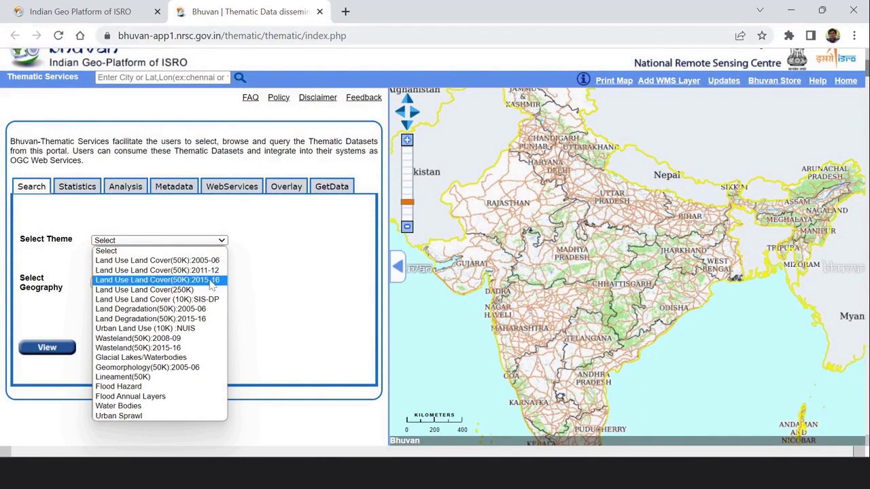
{"action": "mouse_move", "coordinate": [212, 286]}
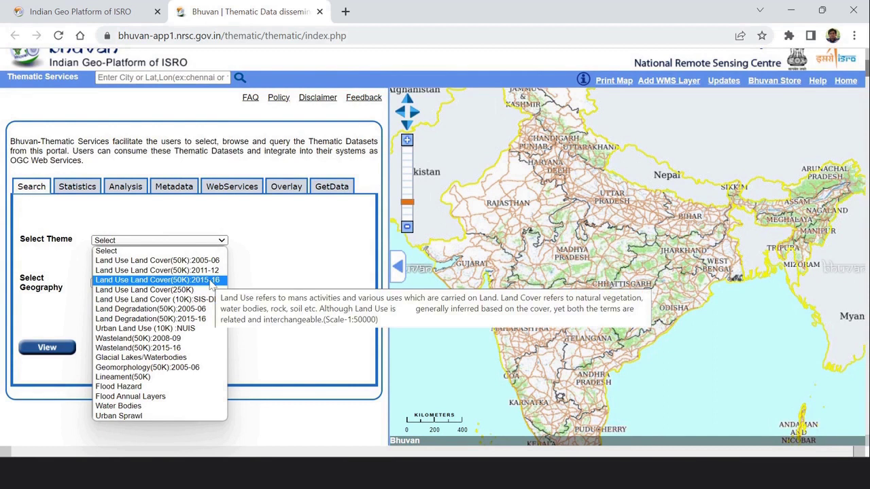
{"action": "left_click", "coordinate": [210, 283]}
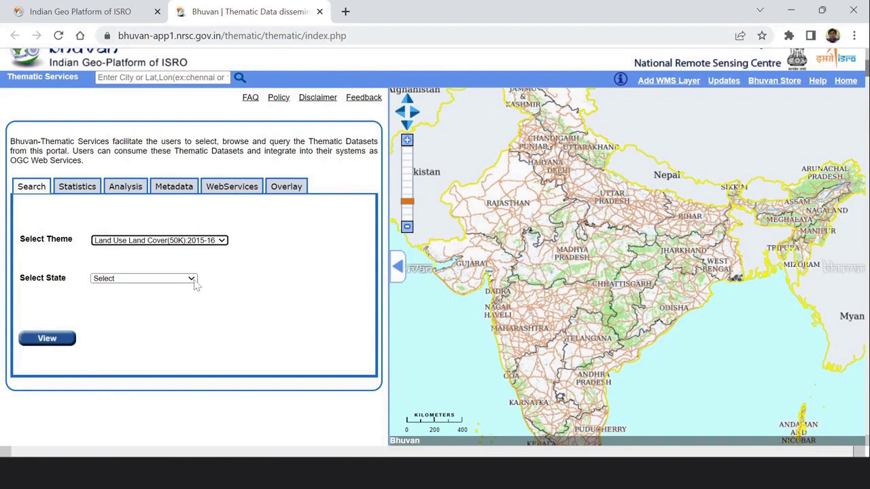
{"action": "left_click", "coordinate": [192, 279]}
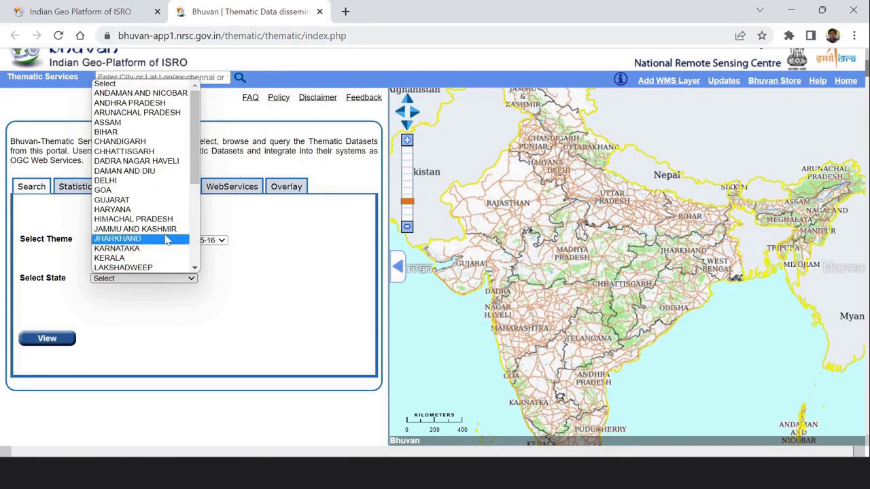
{"action": "left_click", "coordinate": [143, 191]}
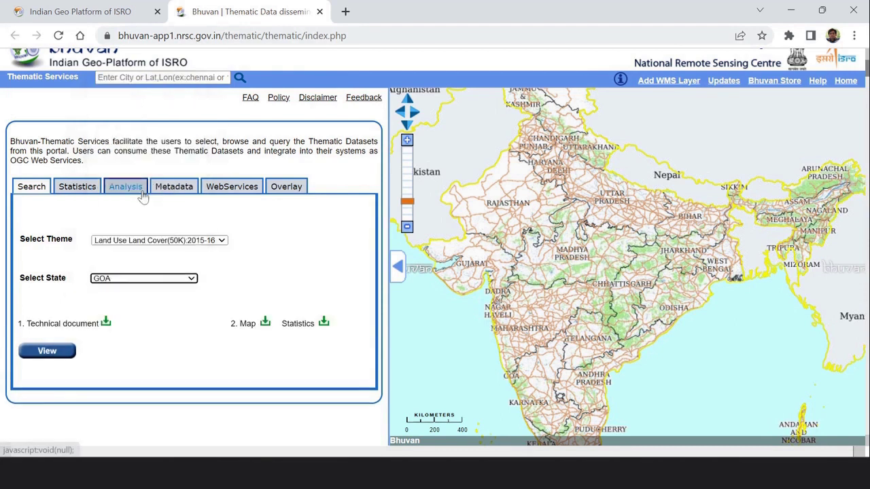
{"action": "left_click", "coordinate": [57, 352]}
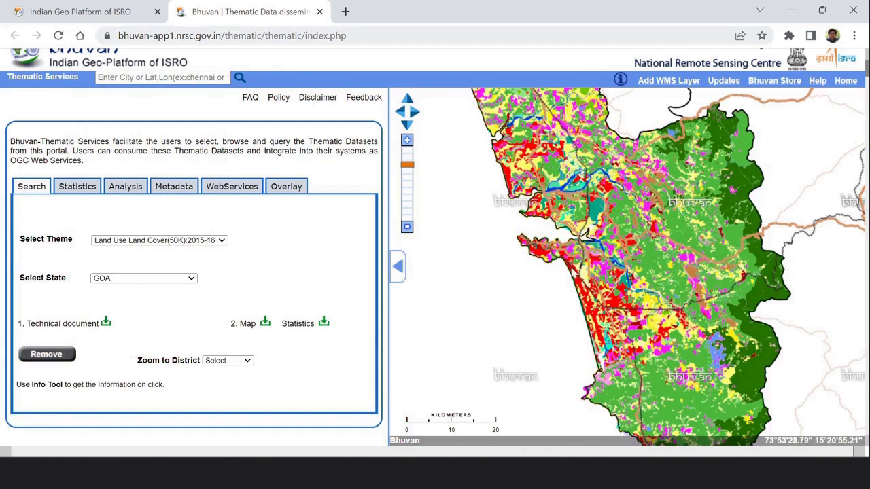
Zoom the Bhuvan map to North Goa using the Zoom to District list.
{"action": "scroll", "coordinate": [572, 270], "scroll_direction": "down", "scroll_amount": 2}
{"action": "scroll", "coordinate": [590, 269], "scroll_direction": "up", "scroll_amount": 2}
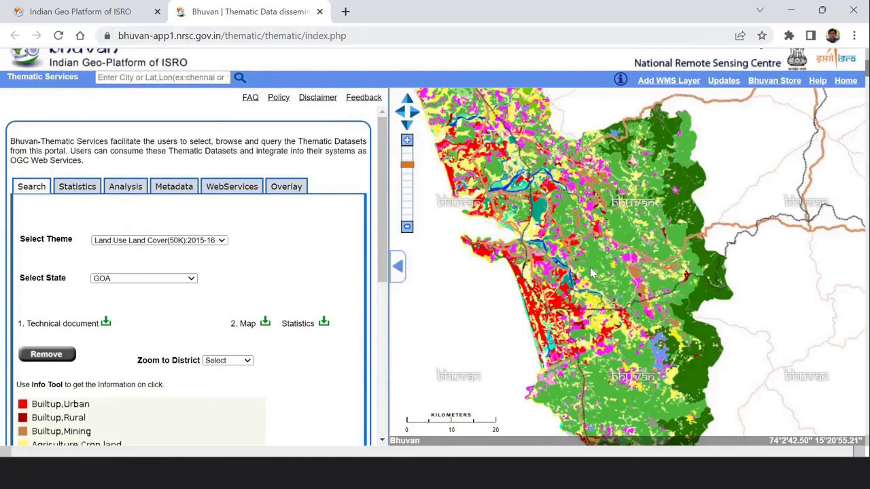
{"action": "scroll", "coordinate": [590, 267], "scroll_direction": "down", "scroll_amount": 2}
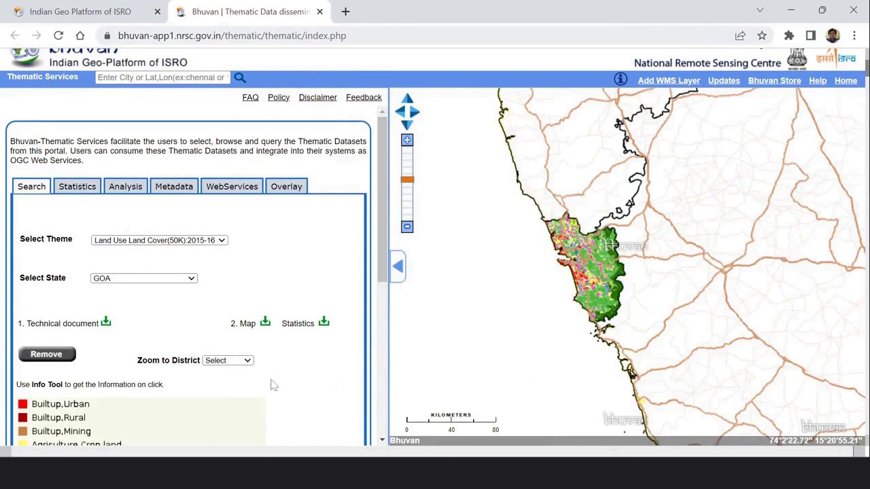
{"action": "left_click", "coordinate": [249, 362]}
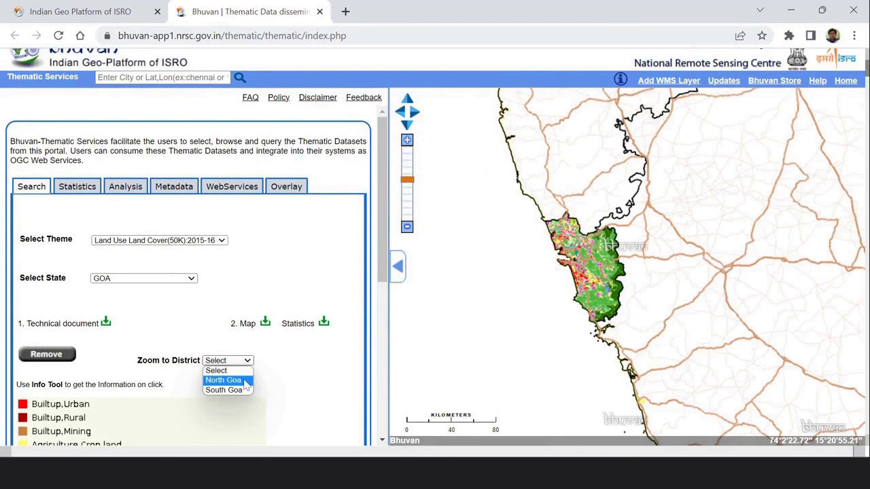
{"action": "left_click", "coordinate": [246, 385]}
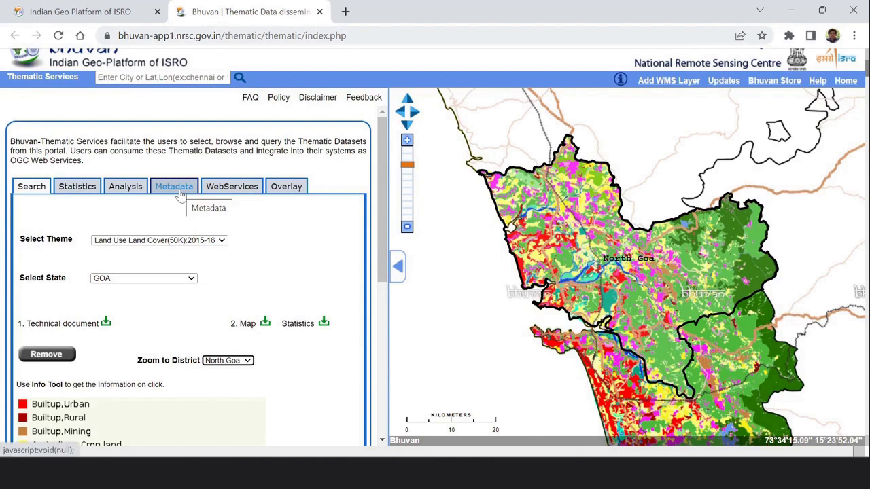
{"action": "left_click", "coordinate": [84, 191]}
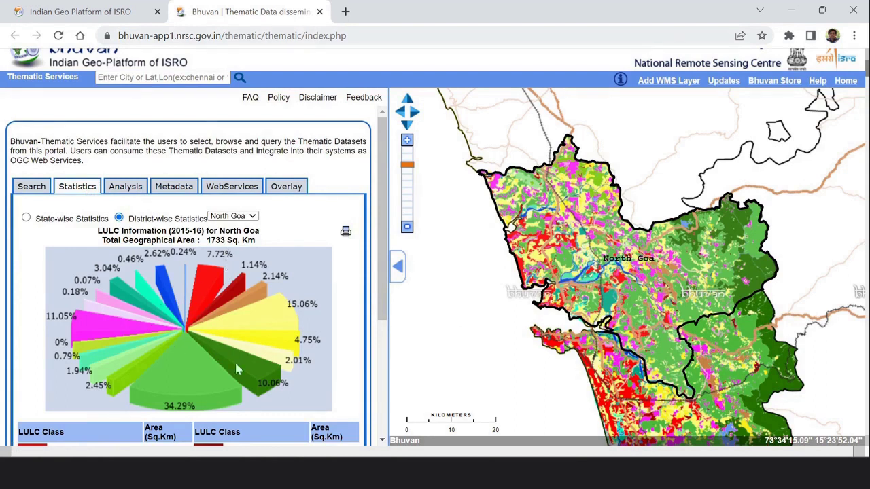
{"action": "left_click_drag", "start_coordinate": [382, 240], "coordinate": [389, 281]}
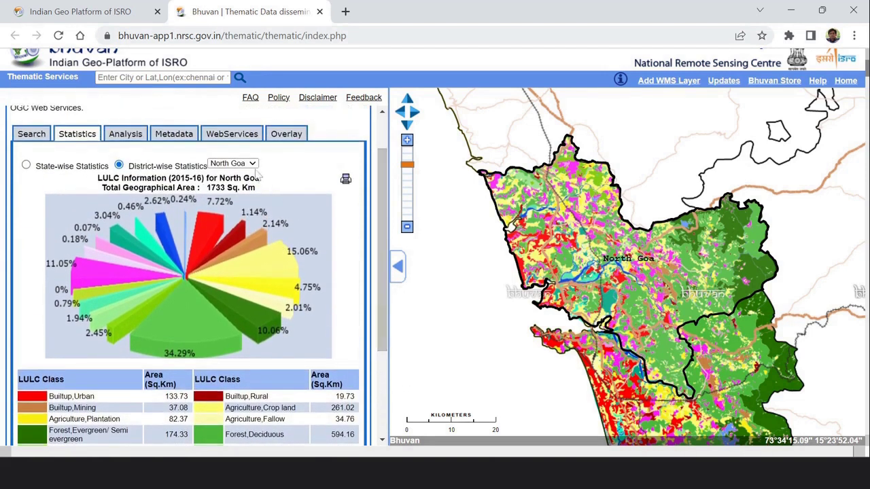
{"action": "left_click", "coordinate": [235, 163]}
{"action": "left_click", "coordinate": [250, 194]}
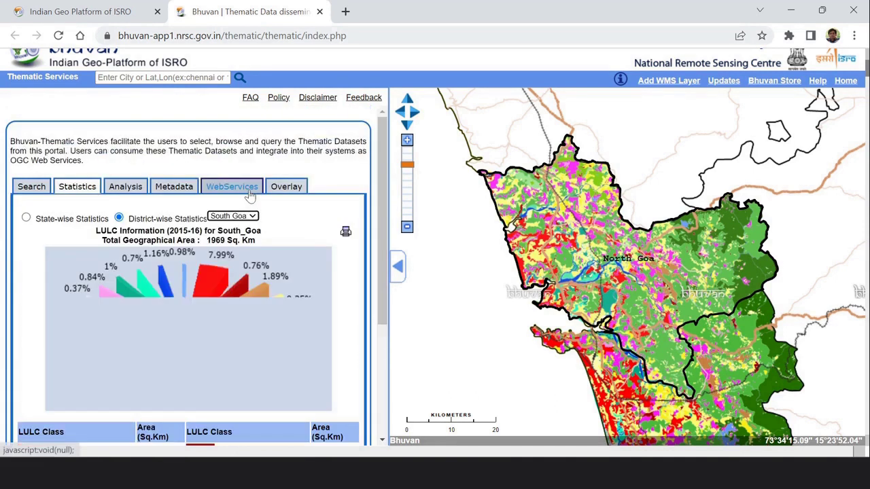
{"action": "left_click", "coordinate": [252, 216]}
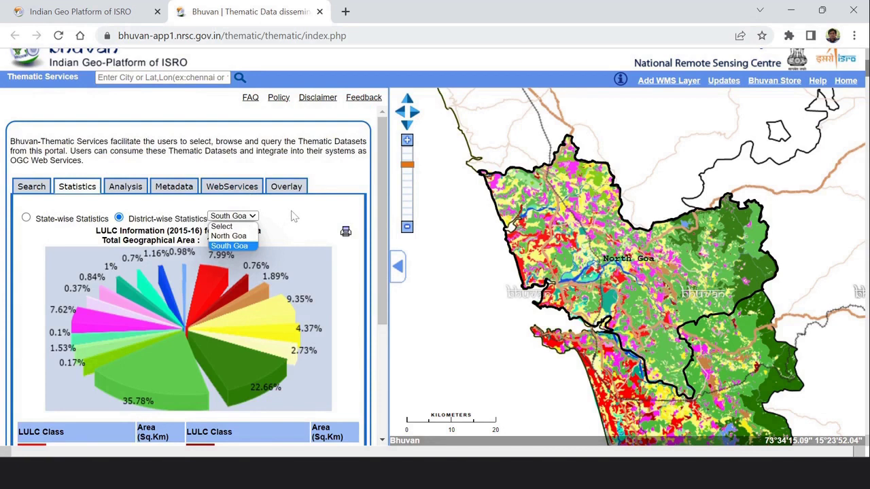
{"action": "left_click", "coordinate": [293, 216]}
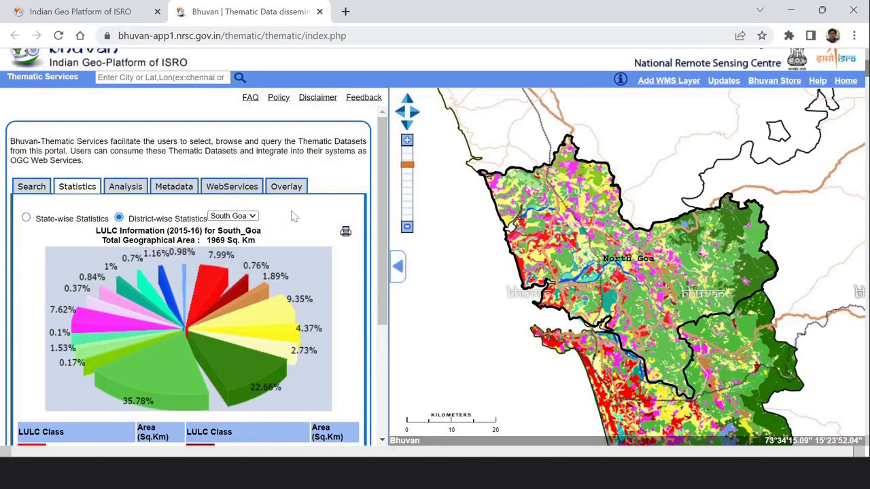
{"action": "left_click", "coordinate": [26, 218]}
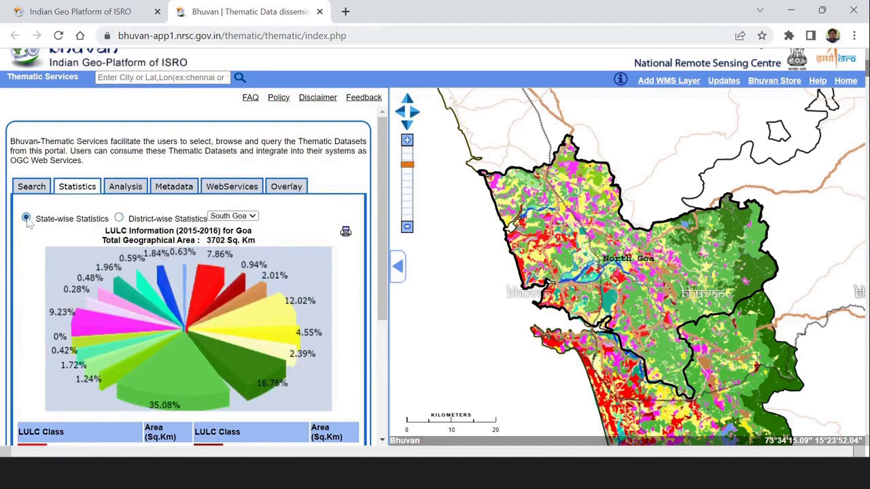
{"action": "left_click", "coordinate": [33, 188]}
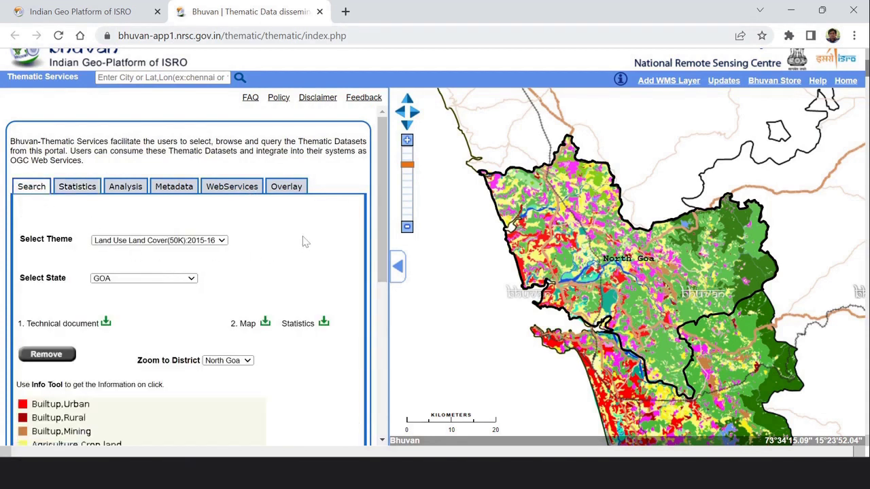
{"action": "scroll", "coordinate": [305, 241], "scroll_direction": "down", "scroll_amount": 2}
{"action": "scroll", "coordinate": [304, 242], "scroll_direction": "up", "scroll_amount": 2}
{"action": "left_click", "coordinate": [243, 192]}
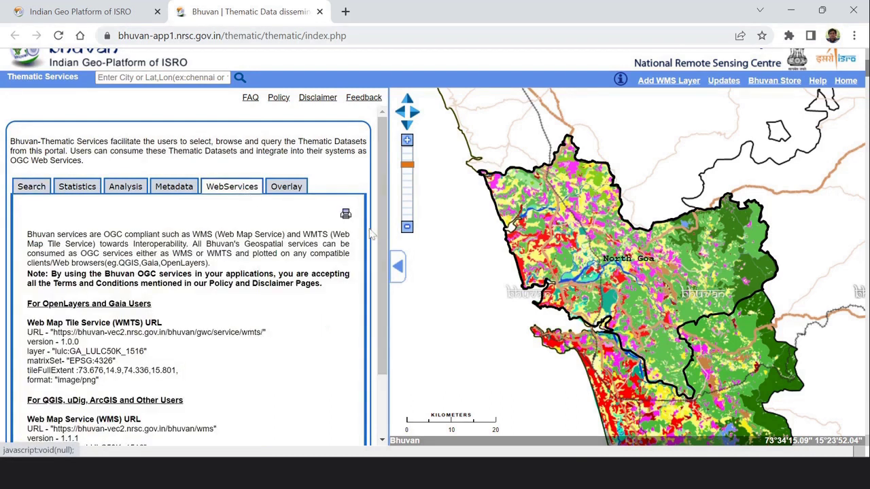
{"action": "scroll", "coordinate": [382, 253], "scroll_direction": "down", "scroll_amount": 1}
{"action": "scroll", "coordinate": [382, 253], "scroll_direction": "down", "scroll_amount": 2}
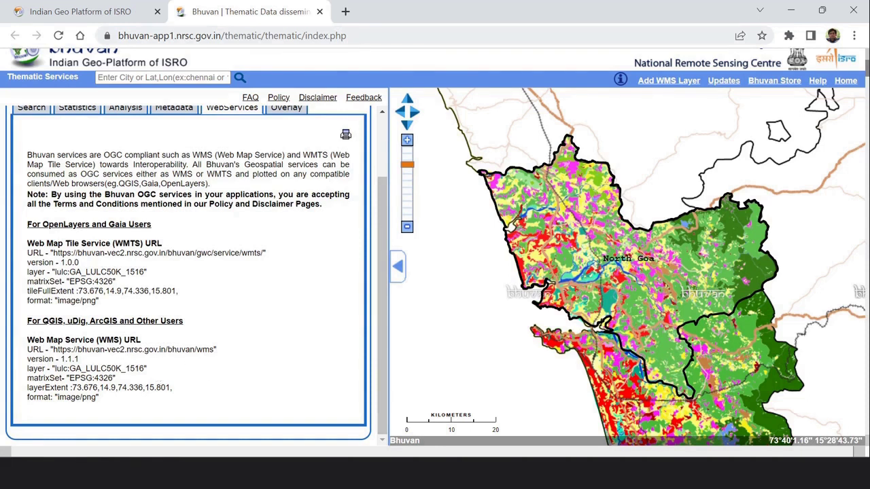
{"action": "left_click_drag", "start_coordinate": [53, 349], "coordinate": [214, 349]}
{"action": "key", "text": "ctrl+c"}
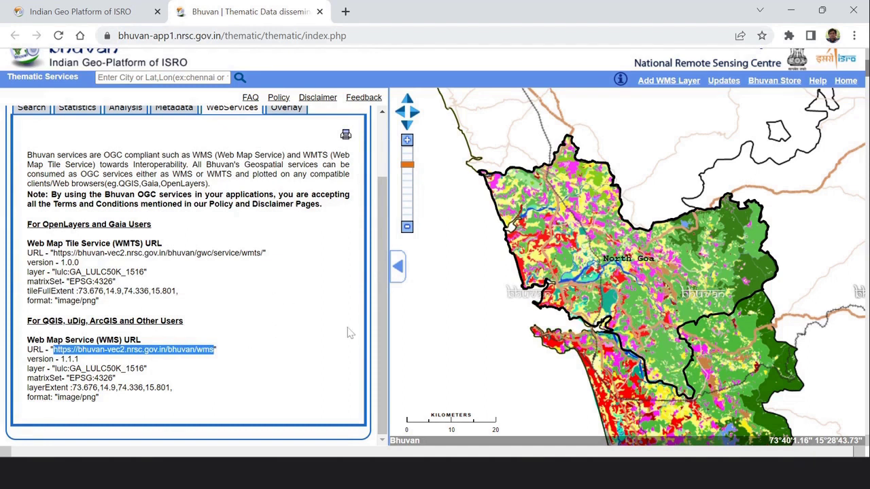
{"action": "key", "text": "alt+Tab"}
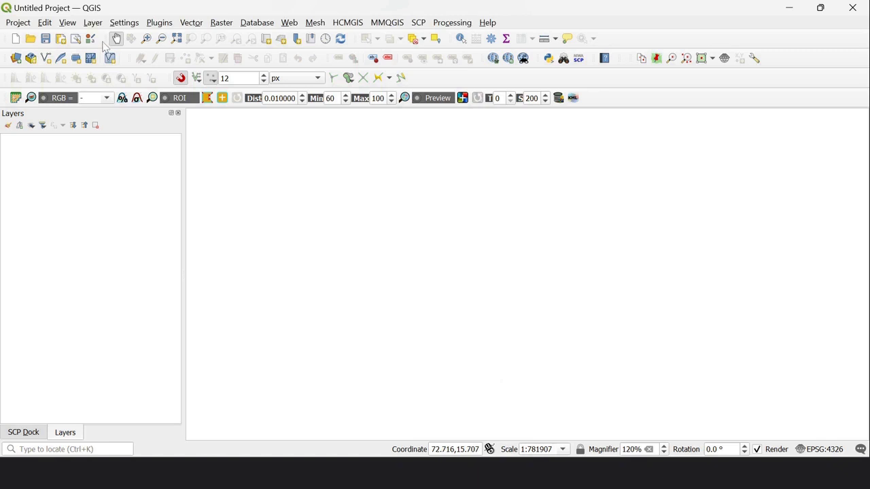
Open the WMS/WMTS layer source window from the Layer menu.
{"action": "left_click", "coordinate": [93, 23]}
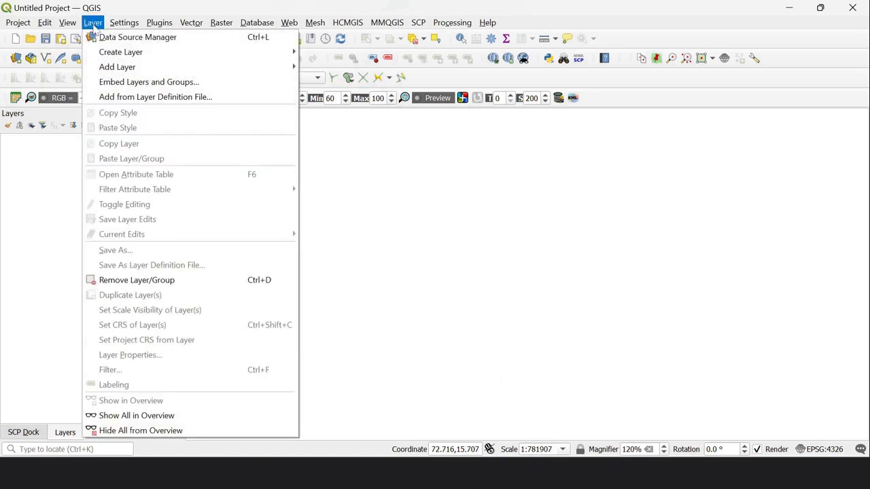
{"action": "mouse_move", "coordinate": [116, 67]}
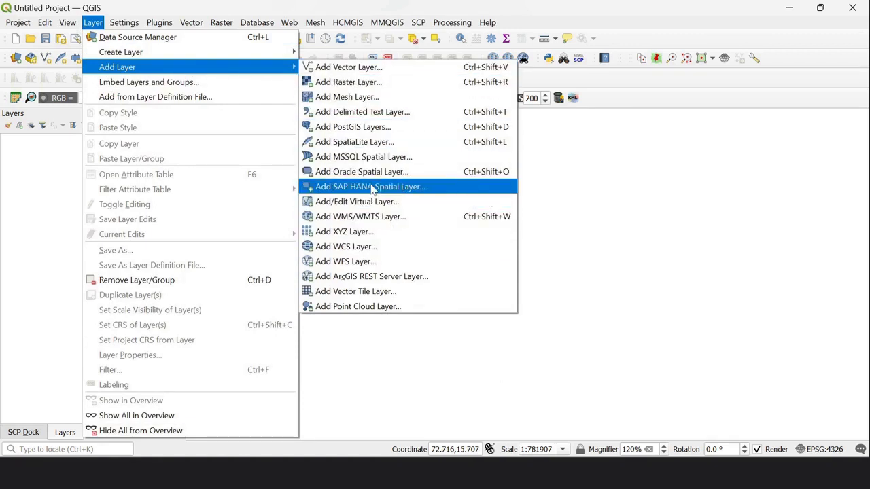
{"action": "left_click", "coordinate": [412, 221]}
{"action": "left_click_drag", "start_coordinate": [632, 70], "coordinate": [547, 67]}
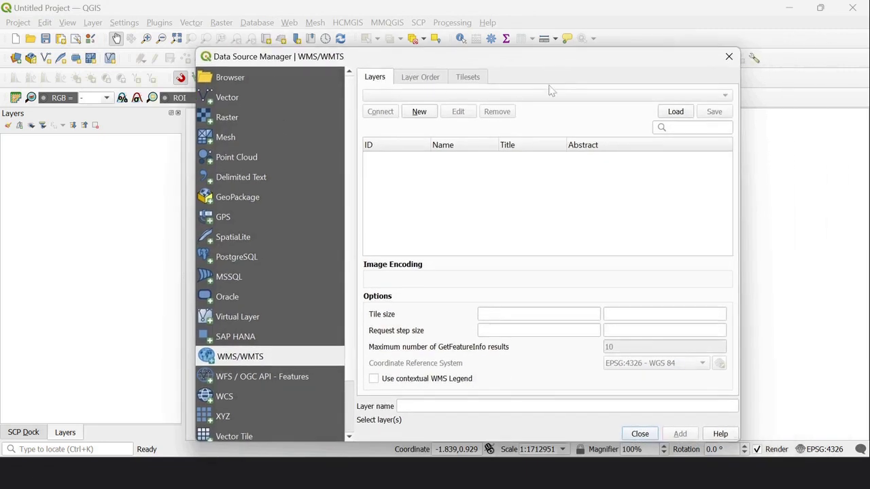
{"action": "left_click", "coordinate": [417, 116]}
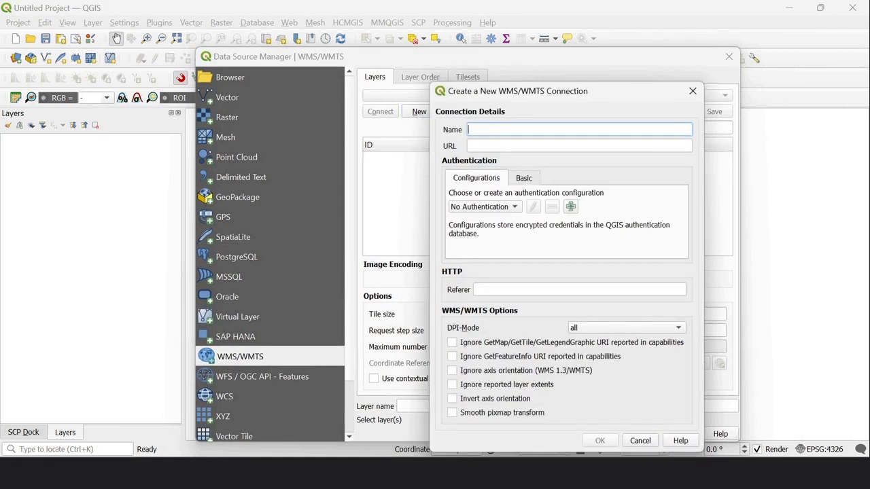
{"action": "type", "text": "lul"}
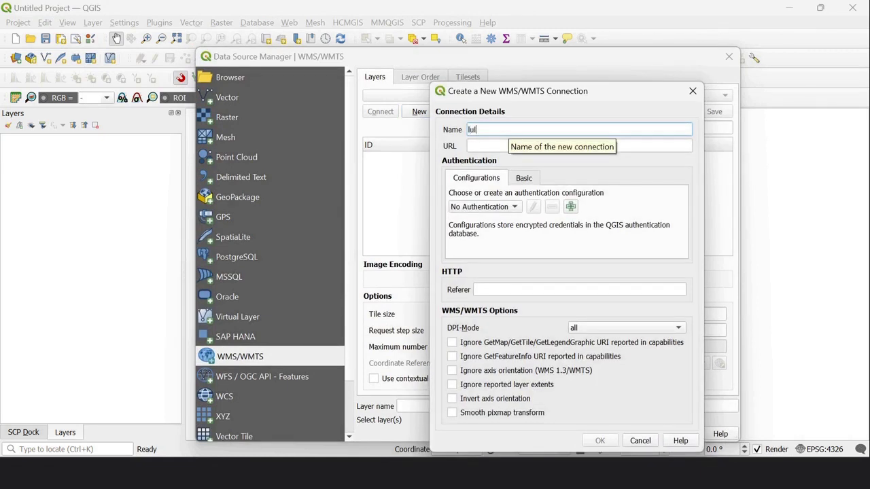
{"action": "key", "text": "BackSpace"}
{"action": "key", "text": "BackSpace"}
{"action": "key", "text": "BackSpace"}
{"action": "type", "text": "LULC_Goa"}
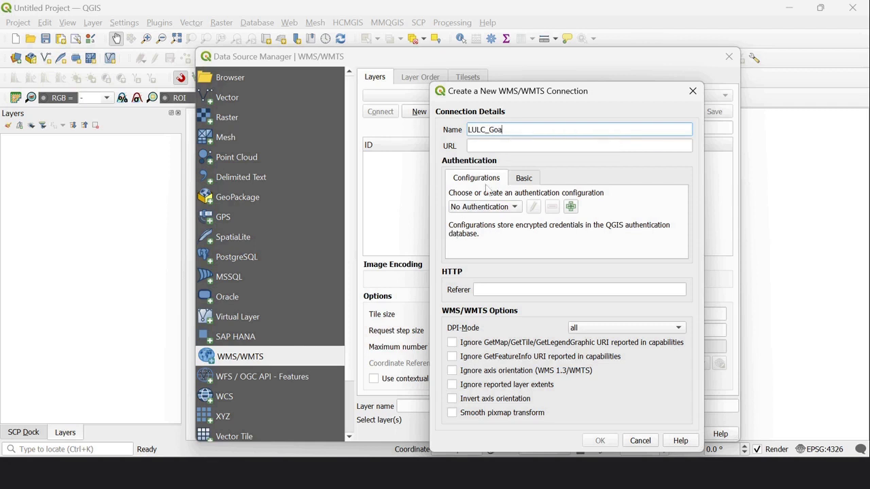
{"action": "left_click", "coordinate": [511, 145]}
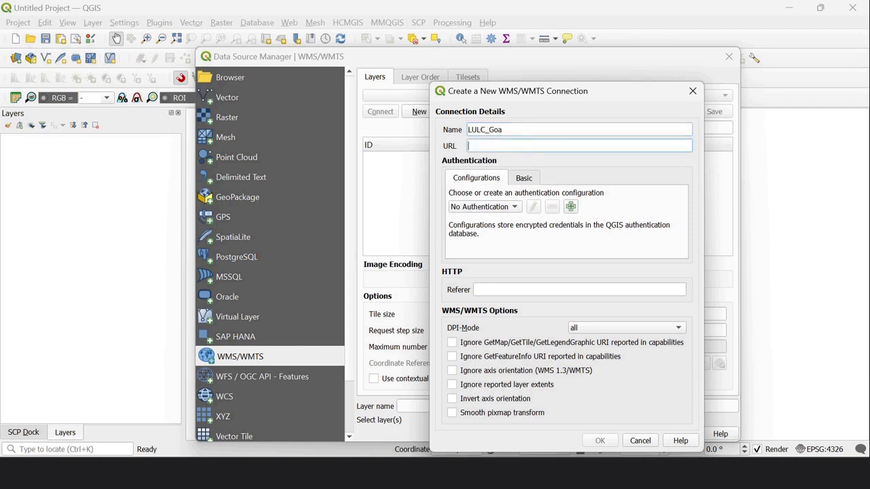
{"action": "right_click", "coordinate": [511, 145]}
{"action": "left_click", "coordinate": [538, 214]}
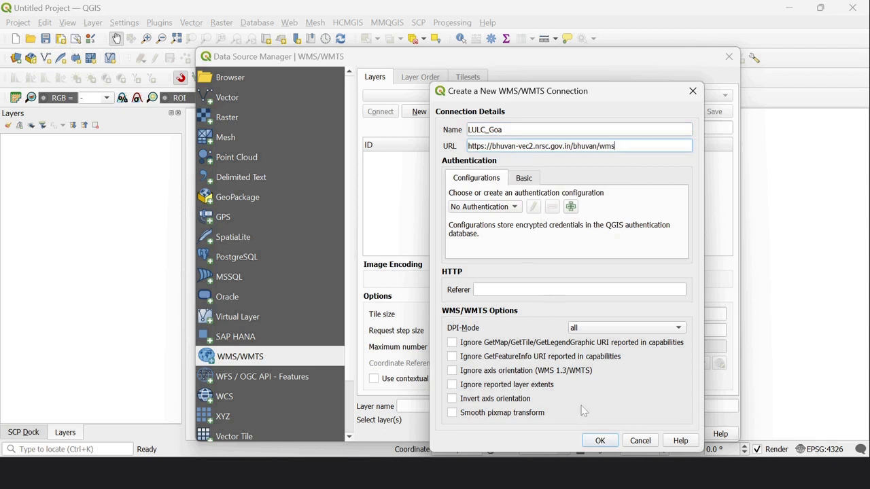
{"action": "left_click", "coordinate": [600, 440]}
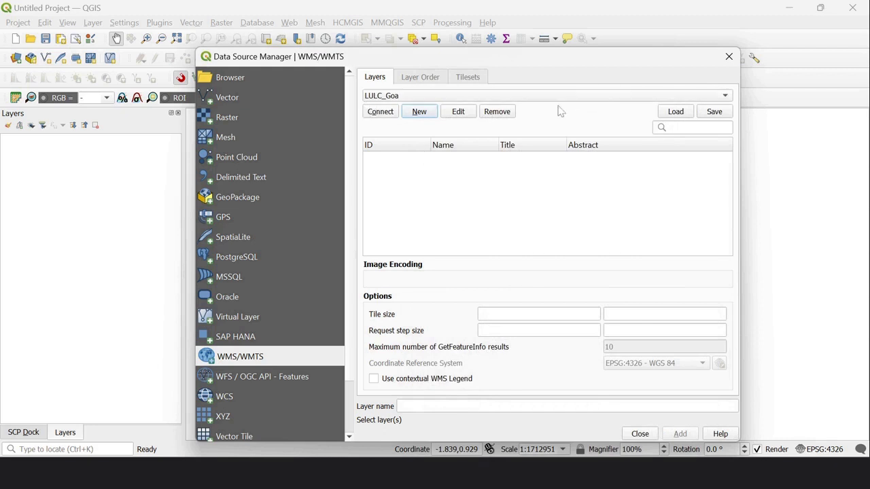
Connect to LULC_Goa to list the Bhuvan server's WMS layers.
{"action": "left_click", "coordinate": [378, 112]}
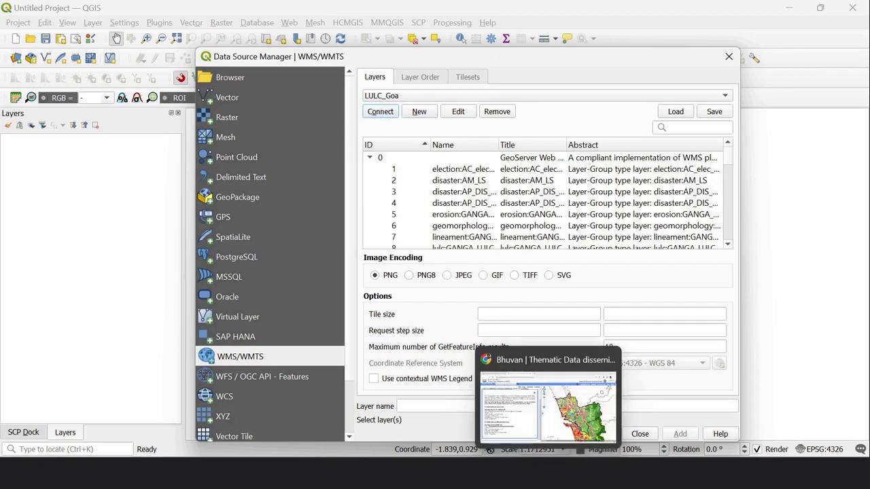
{"action": "left_click", "coordinate": [551, 408]}
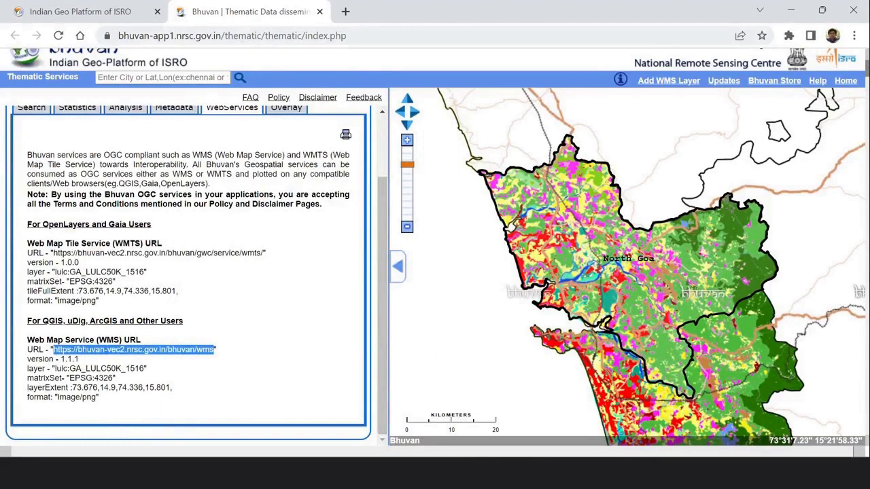
Copy the layer name lulc:GA_LULC50K_1516 from the Bhuvan page and return to QGIS.
{"action": "left_click_drag", "start_coordinate": [55, 368], "coordinate": [225, 374]}
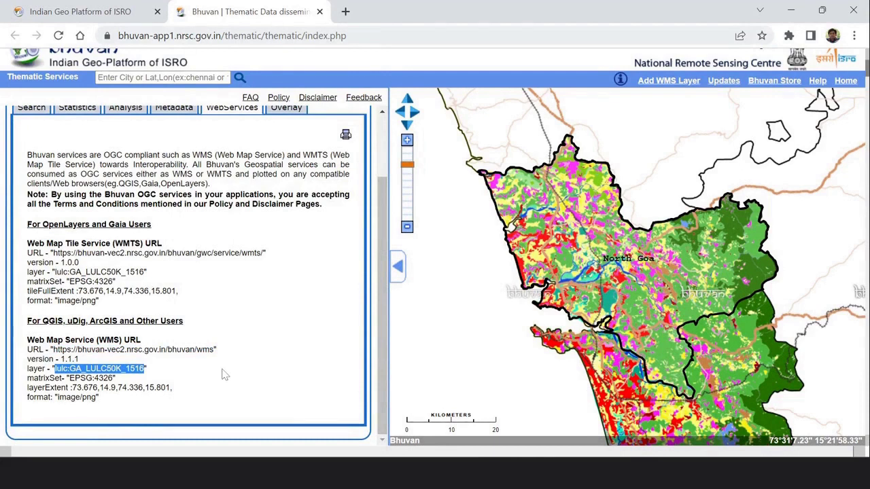
{"action": "key", "text": "alt+Tab"}
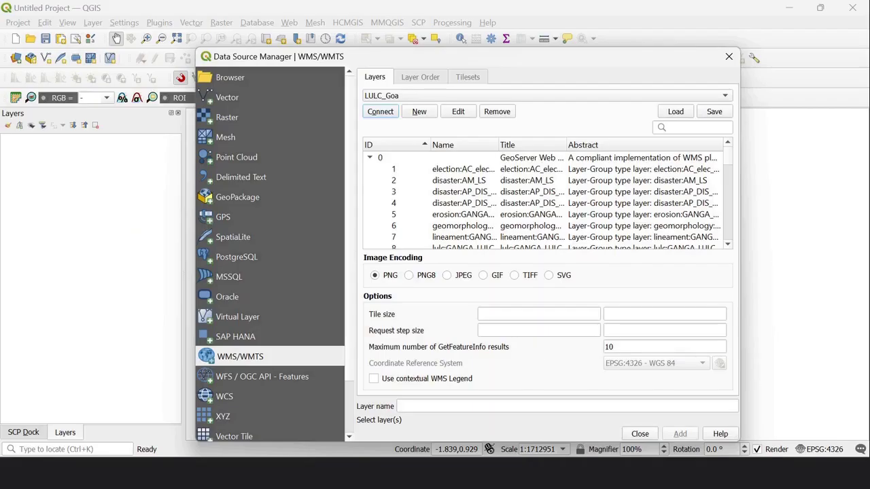
Search for GA_LULC50K_1516, add that layer to the map, and close the window.
{"action": "left_click", "coordinate": [691, 127]}
{"action": "type", "text": "GA_LULC50K_1516"}
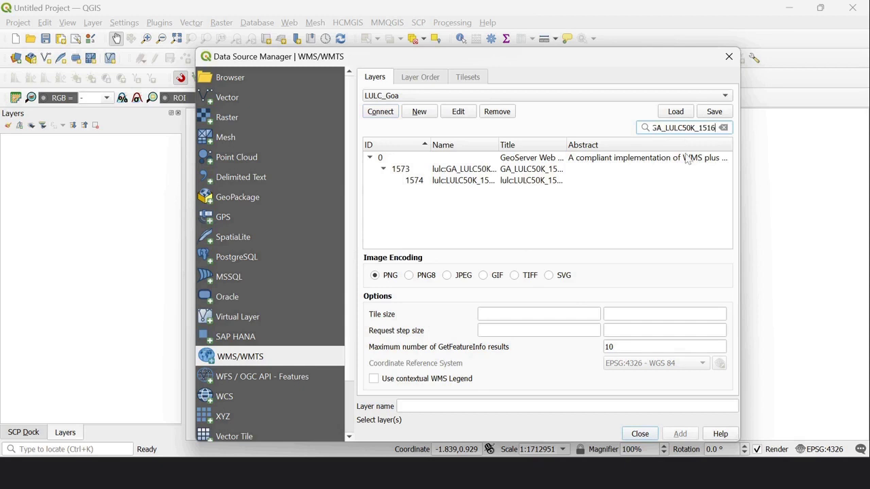
{"action": "left_click_drag", "start_coordinate": [660, 128], "coordinate": [666, 127]}
{"action": "key", "text": "Left"}
{"action": "key", "text": "Left"}
{"action": "key", "text": "Left"}
{"action": "key", "text": "Left"}
{"action": "key", "text": "Left"}
{"action": "key", "text": "Left"}
{"action": "key", "text": "Left"}
{"action": "key", "text": "Left"}
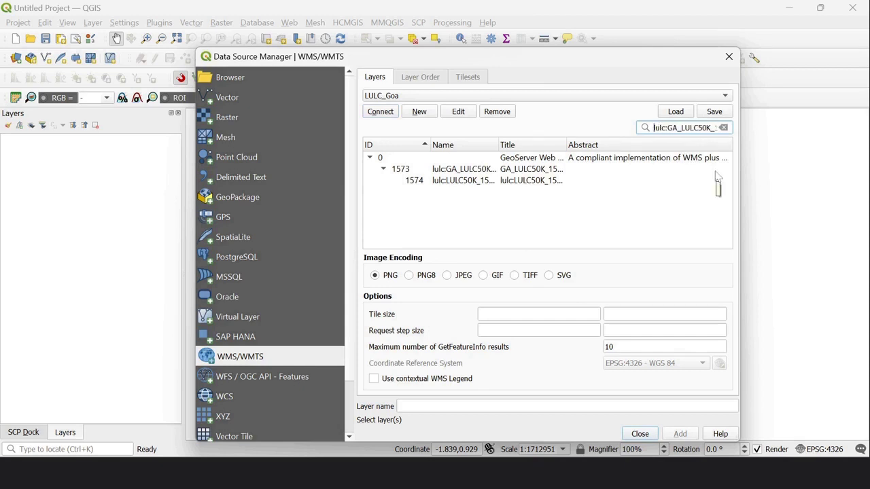
{"action": "left_click", "coordinate": [467, 170]}
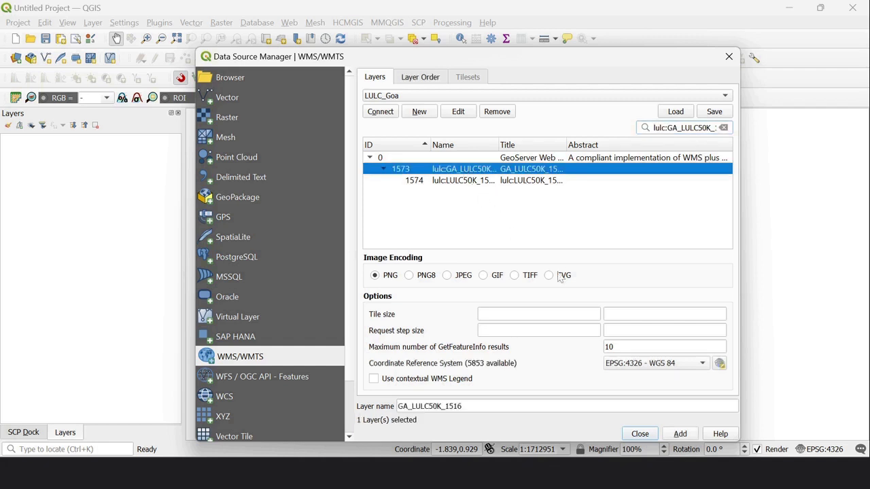
{"action": "left_click", "coordinate": [680, 434]}
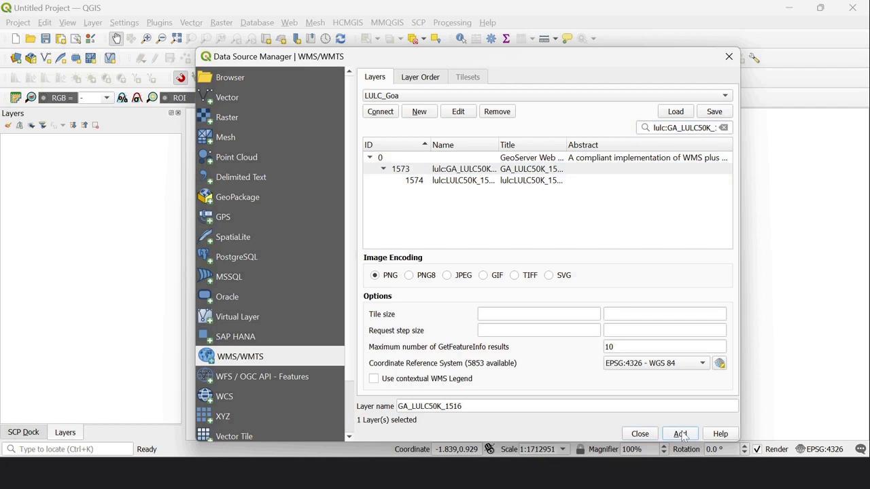
{"action": "left_click", "coordinate": [641, 432]}
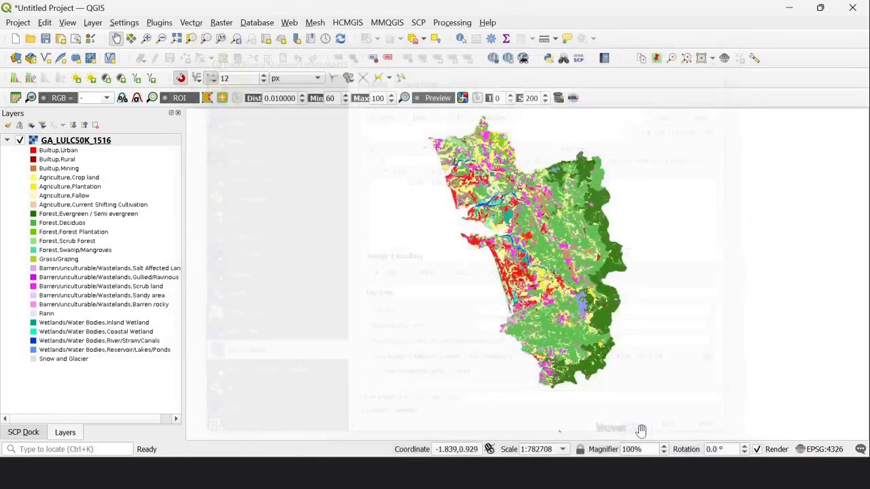
Pan and zoom into central Goa's land-use patches, then switch on Identify Features.
{"action": "left_click_drag", "start_coordinate": [572, 266], "coordinate": [489, 261]}
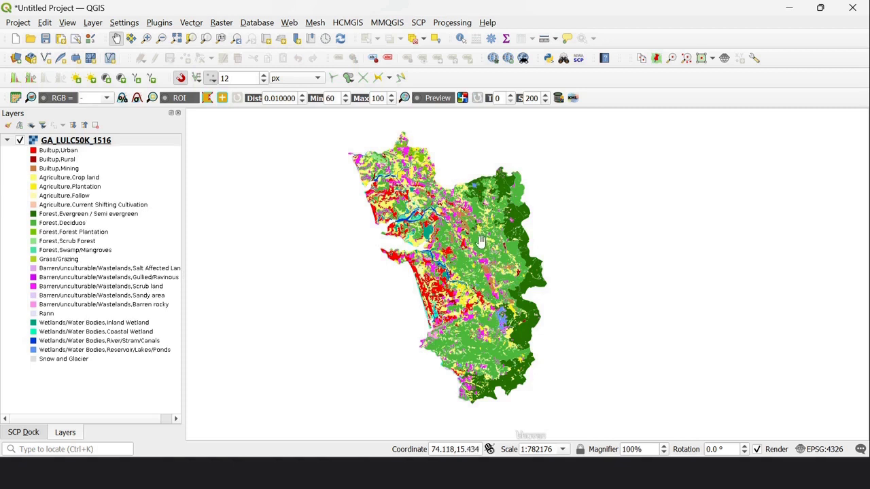
{"action": "scroll", "coordinate": [480, 241], "scroll_direction": "up", "scroll_amount": 2}
{"action": "scroll", "coordinate": [481, 241], "scroll_direction": "down", "scroll_amount": 2}
{"action": "scroll", "coordinate": [449, 213], "scroll_direction": "up", "scroll_amount": 2}
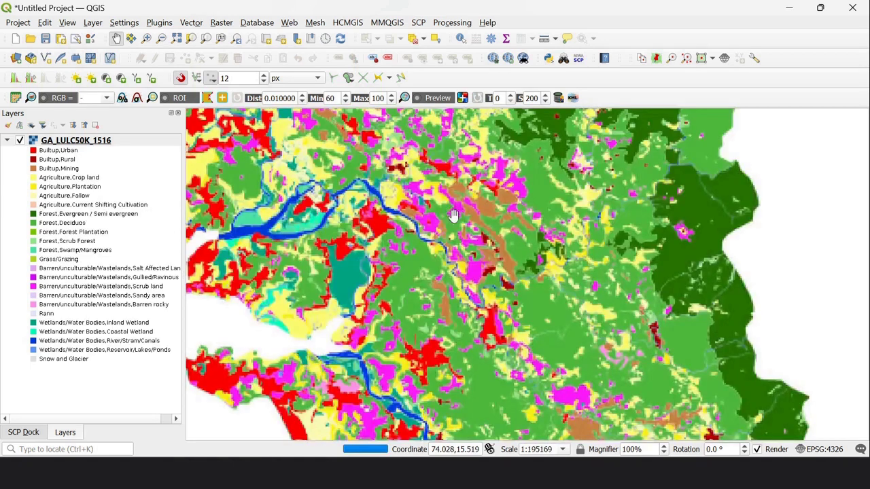
{"action": "left_click", "coordinate": [461, 39]}
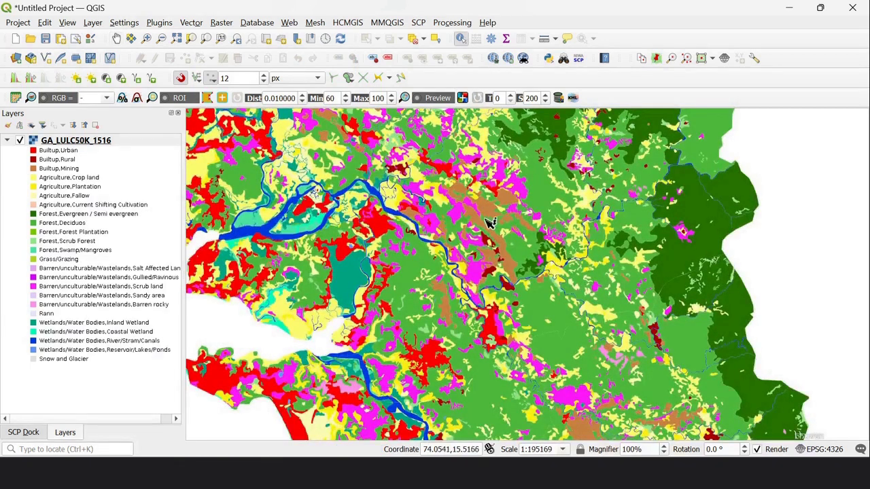
Identify two land-use patches and read their LULC Descriptions, the last being Barren/Unculturable wastelands, Scrub land.
{"action": "left_click", "coordinate": [486, 211]}
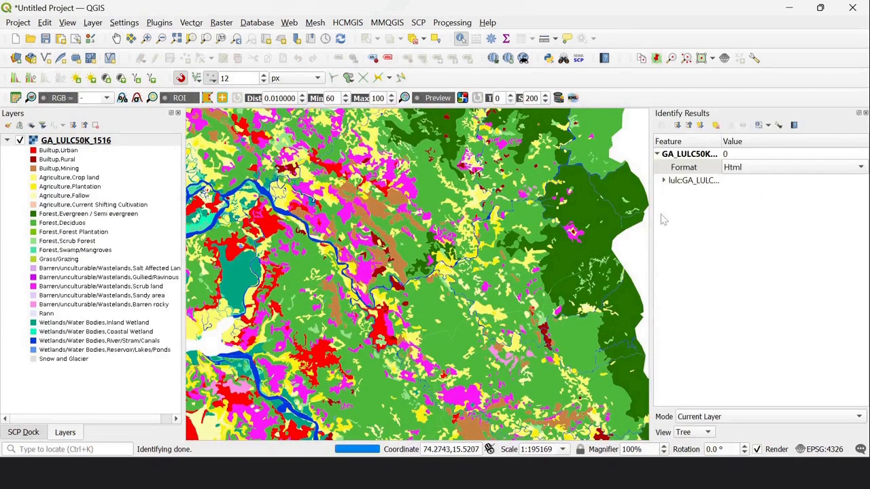
{"action": "left_click", "coordinate": [664, 182]}
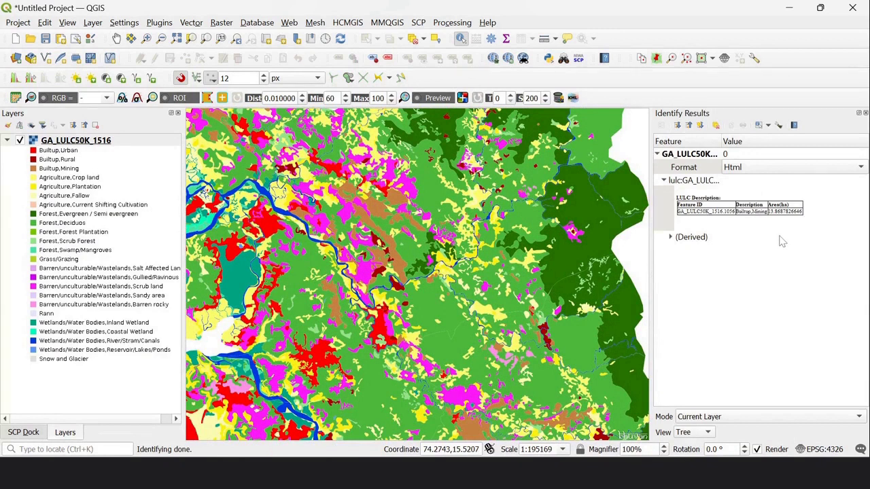
{"action": "key", "text": "ctrl+plus"}
{"action": "key", "text": "ctrl+plus"}
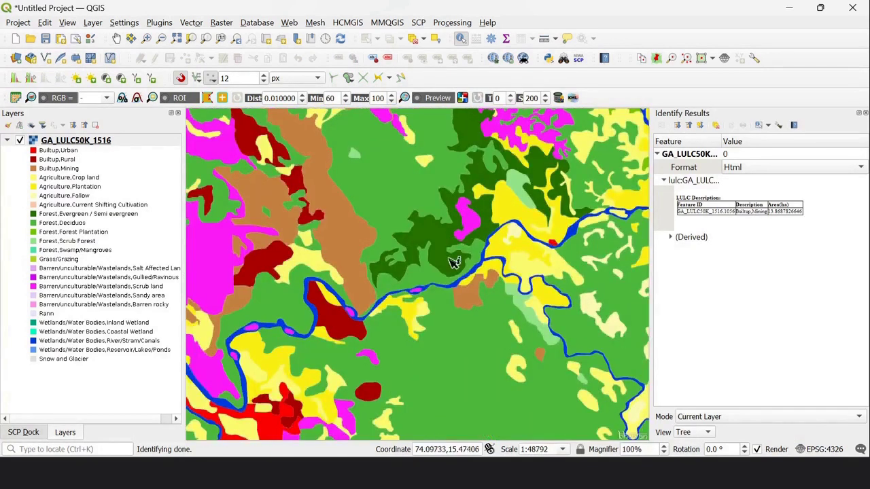
{"action": "scroll", "coordinate": [384, 243], "scroll_direction": "down", "scroll_amount": 1}
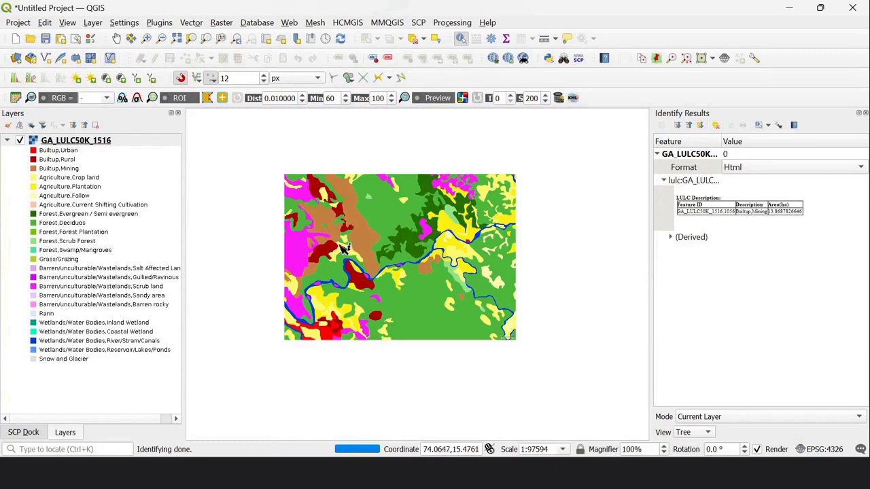
{"action": "left_click", "coordinate": [304, 253]}
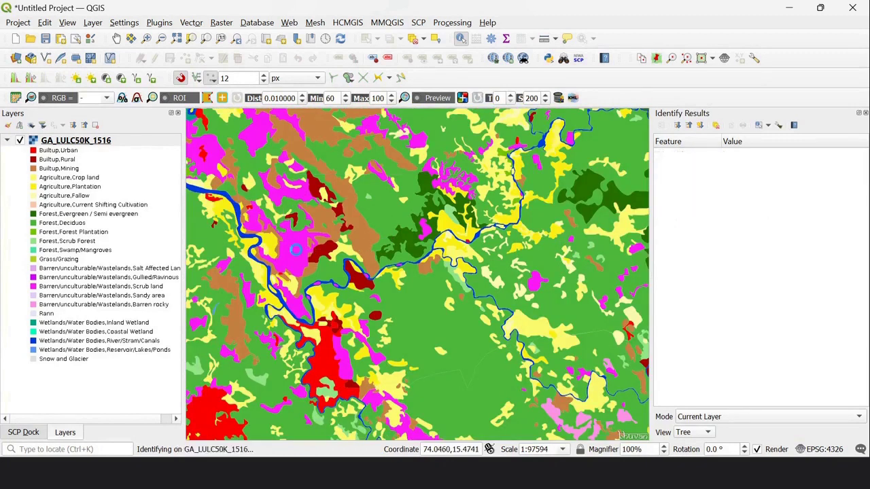
{"action": "left_click", "coordinate": [664, 182]}
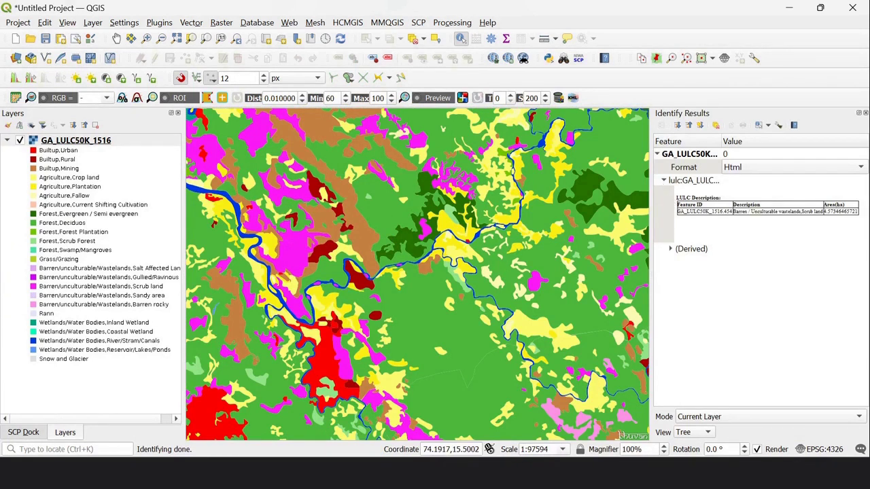
{"action": "scroll", "coordinate": [449, 257], "scroll_direction": "down", "scroll_amount": 1}
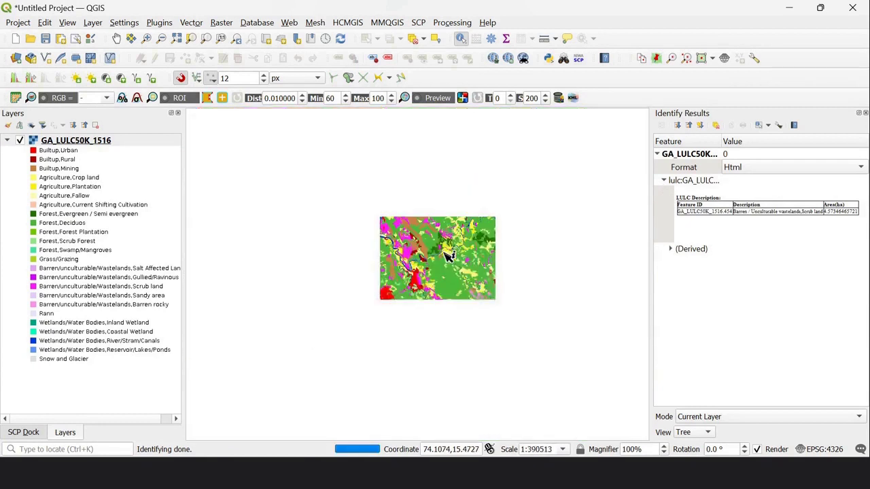
{"action": "scroll", "coordinate": [449, 257], "scroll_direction": "up", "scroll_amount": 1}
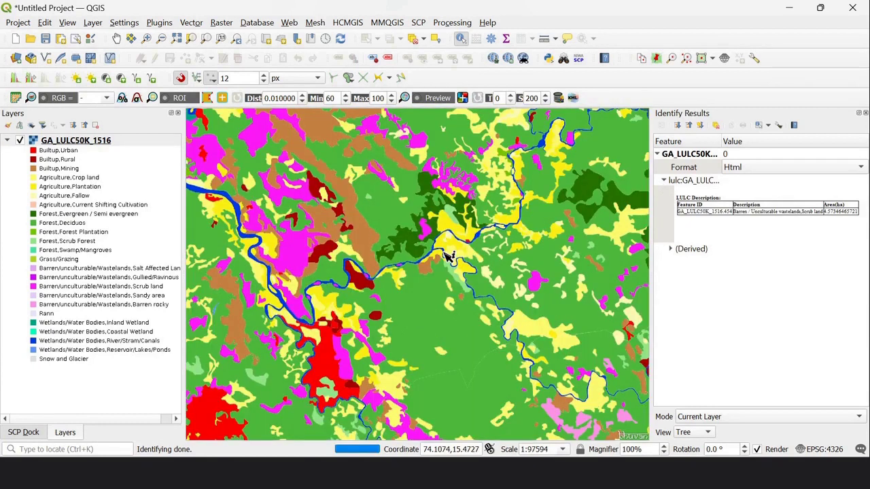